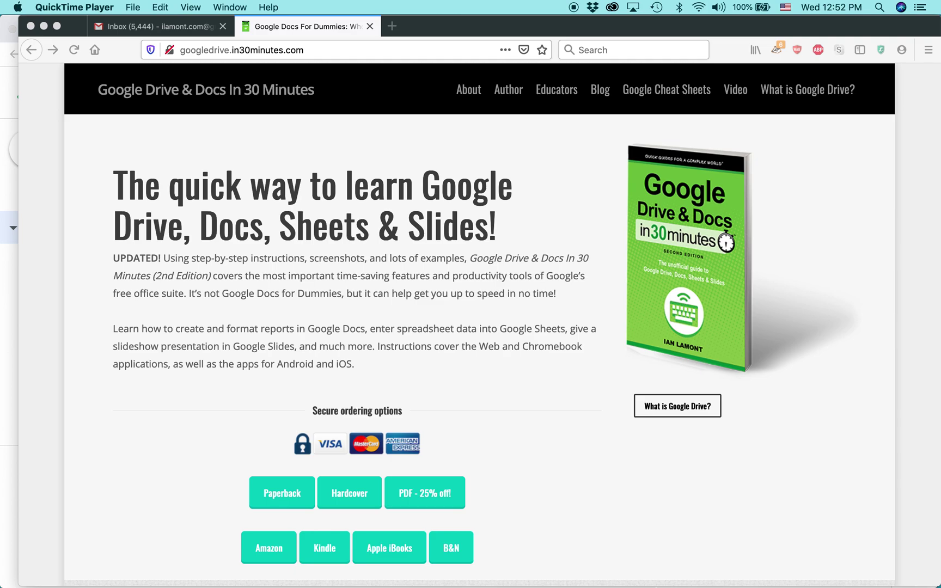
Switch from Firefox to Chrome, showing Google Drive's My Drive file list.
key("super+Tab")
key("super+Tab")
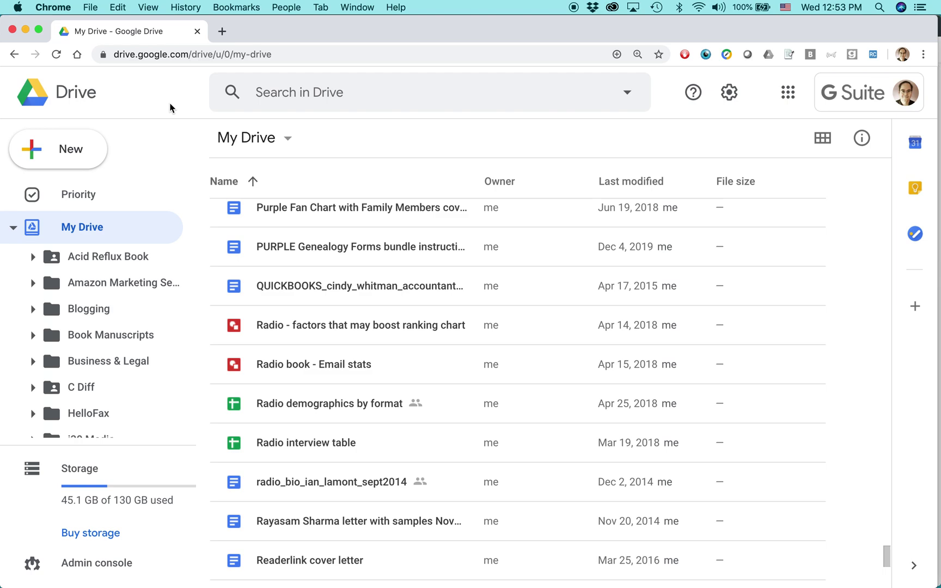
Filter Chrome's Extensions page by 'office editing' to find the enabled Office Editing extension.
left_click(359, 7)
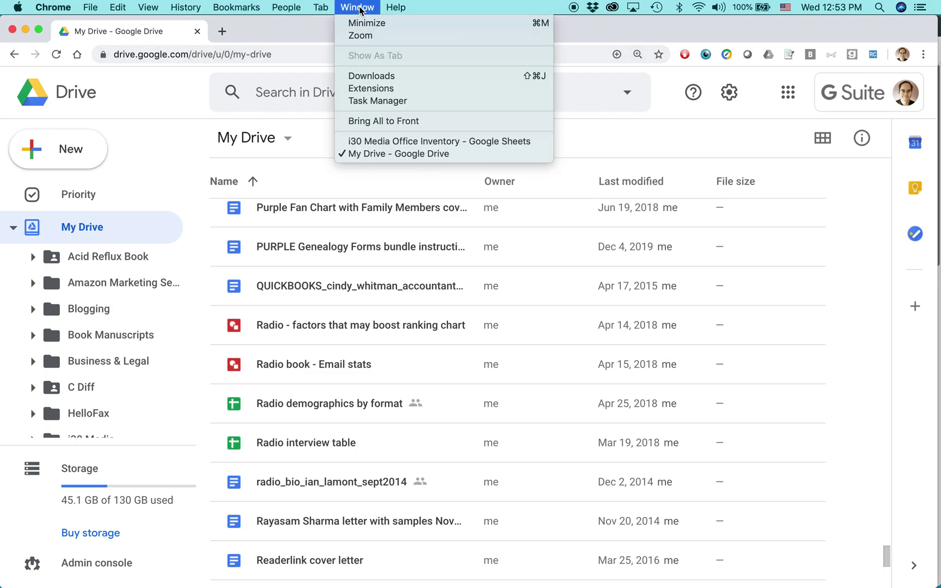
left_click(441, 88)
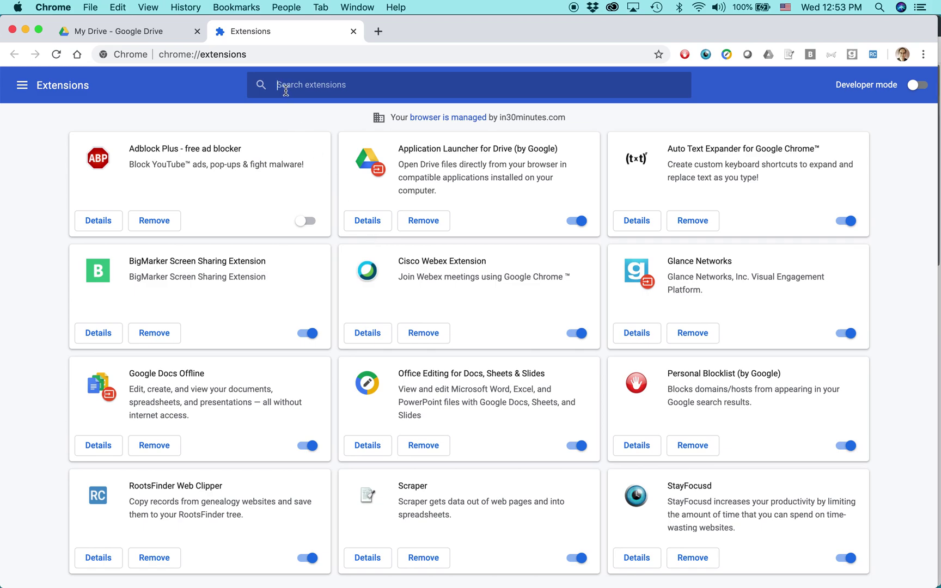
type("officing editing")
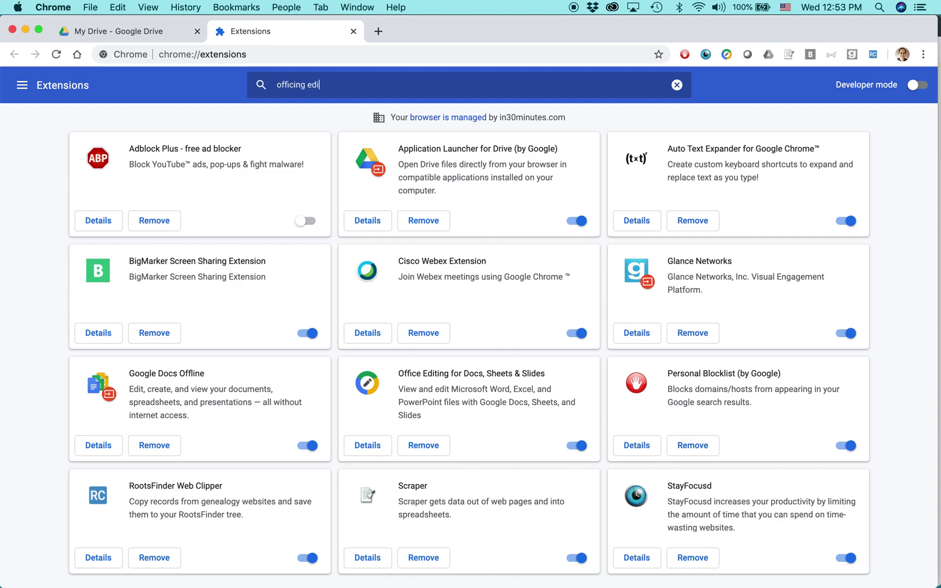
key("Left")
key("Left")
key("Left")
key("Left")
key("Left")
key("Left")
key("Left")
key("Left")
key("BackSpace")
key("BackSpace")
key("BackSpace")
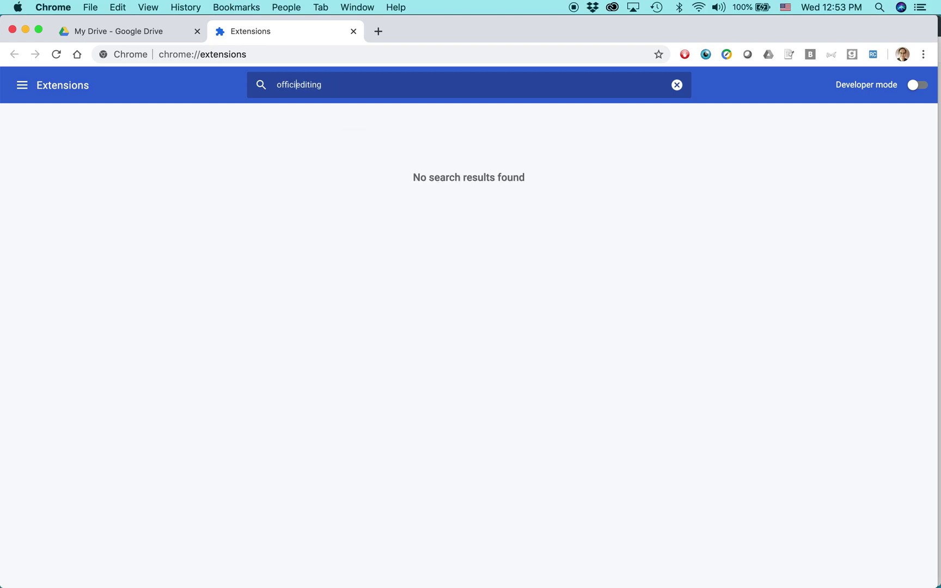
type("e")
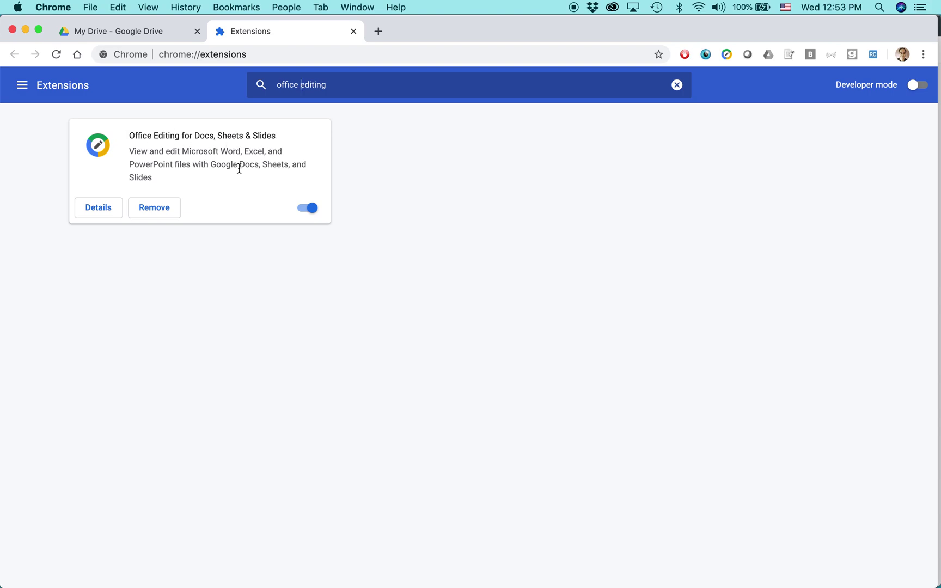
key("super+Tab")
key("super+Tab")
key("super+Tab")
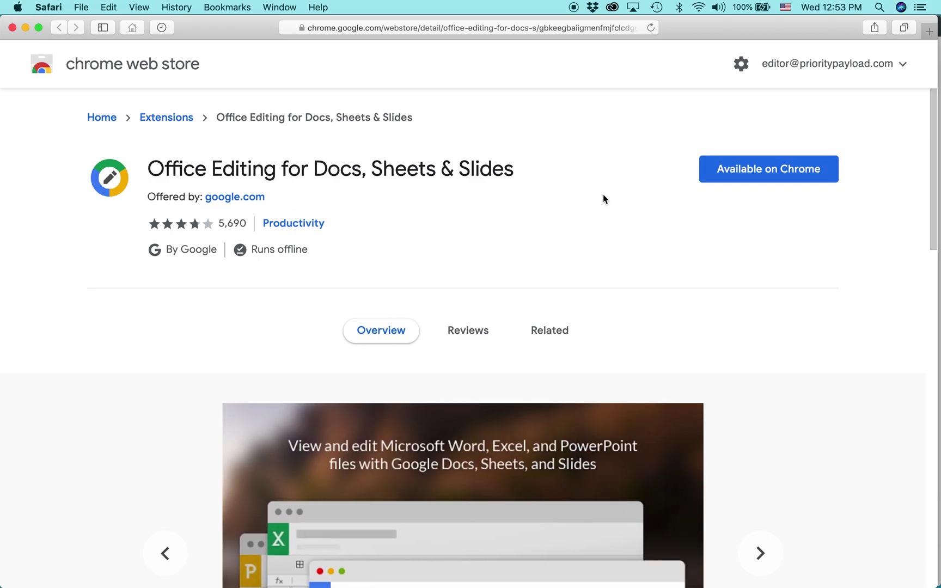
key("super+Tab")
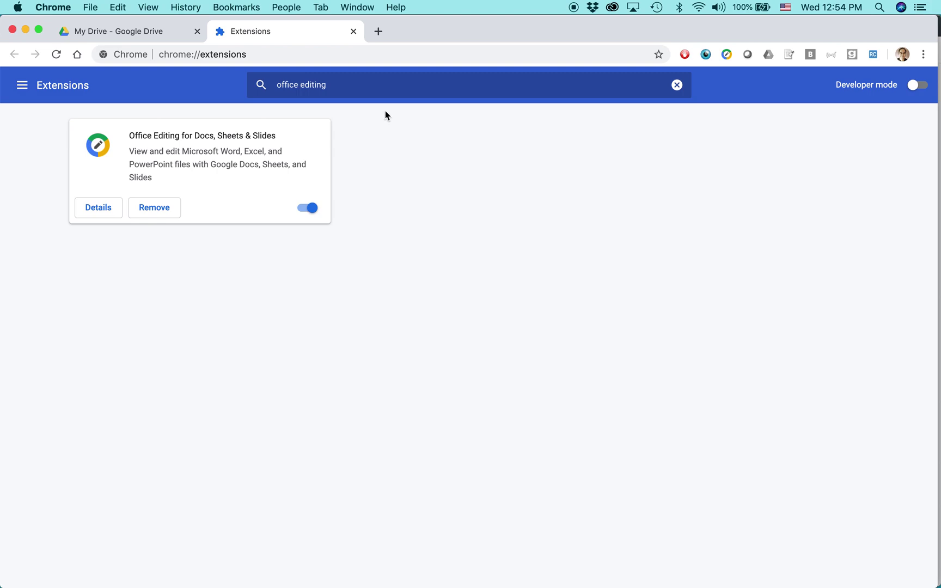
left_click(354, 32)
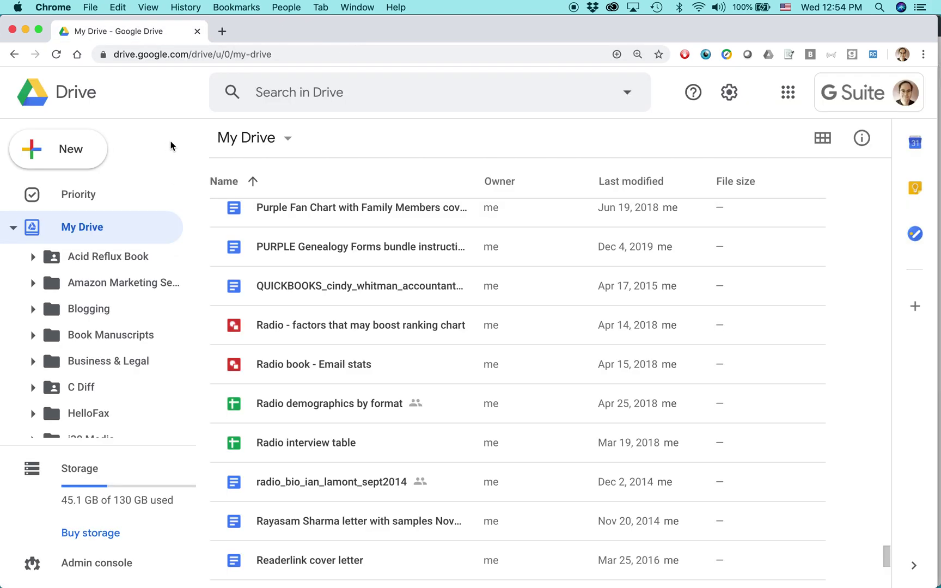
left_click(92, 153)
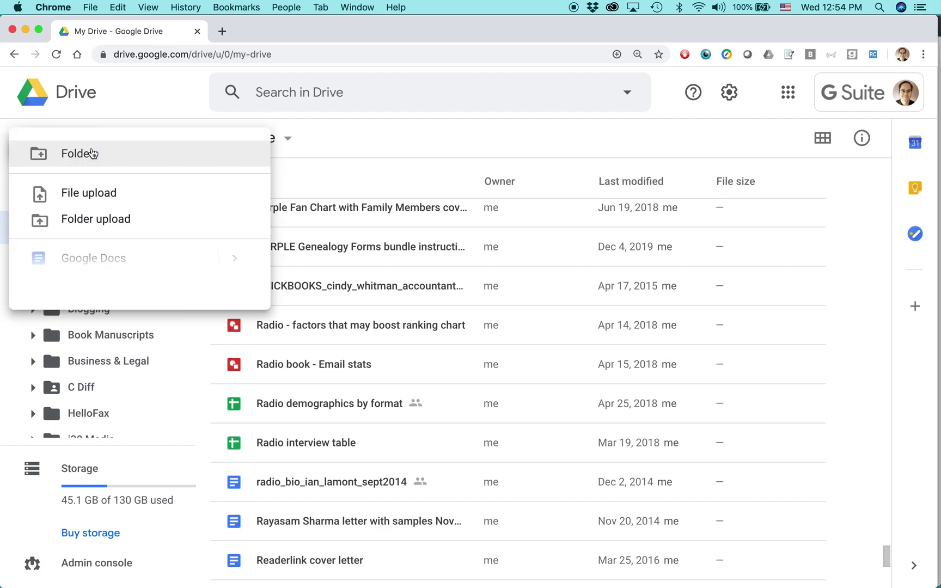
left_click(111, 197)
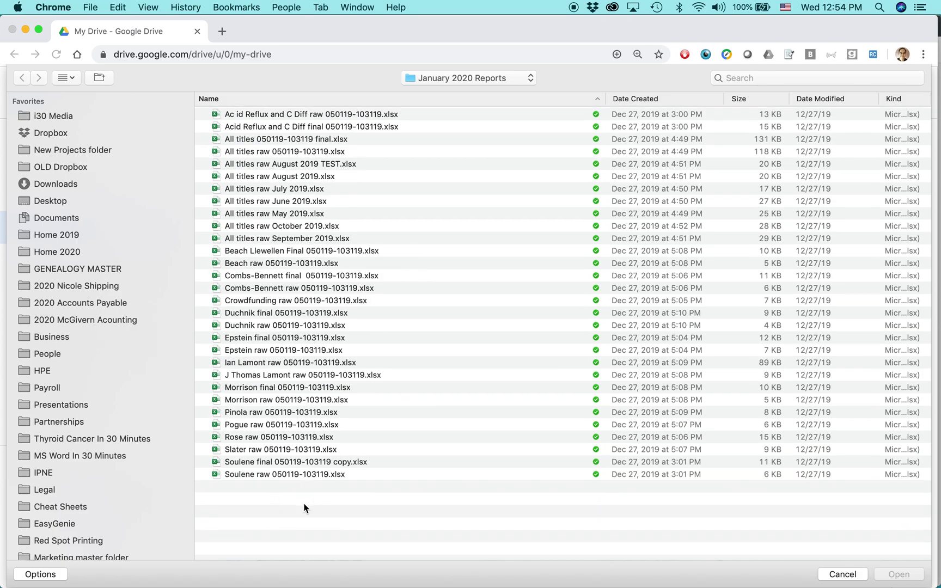
left_click(281, 464)
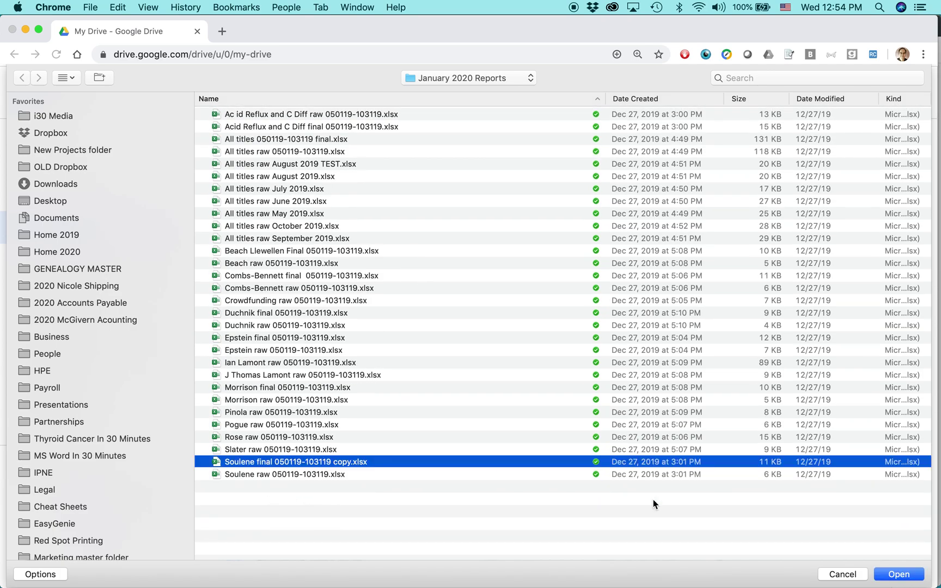
left_click(899, 574)
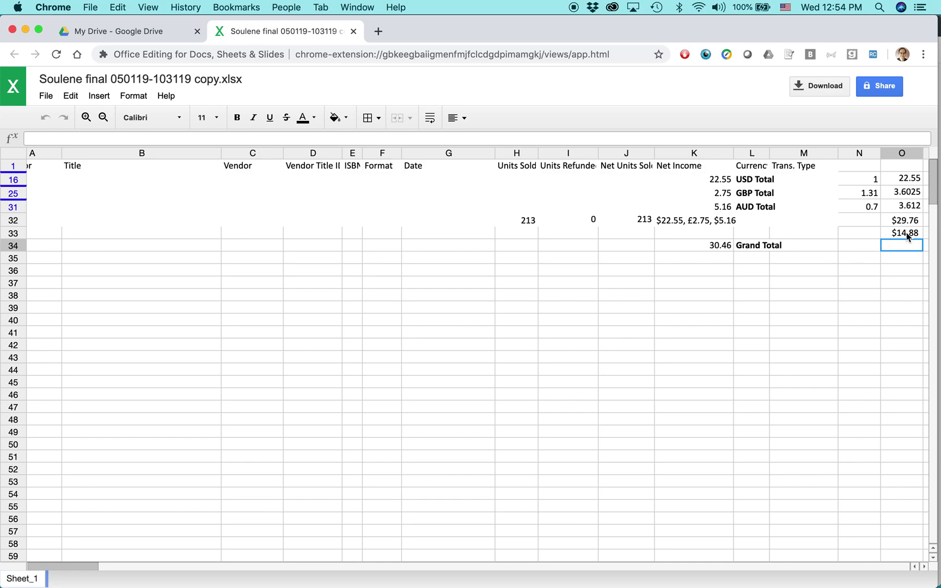
Inspect the K34 and O33 formulas, trying and undoing a change to O33.
left_click(711, 250)
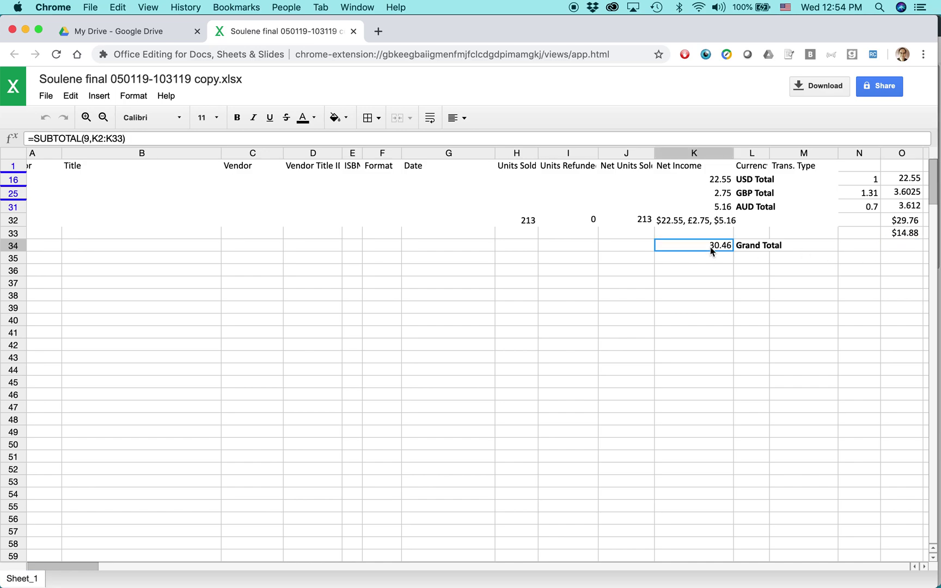
left_click(908, 236)
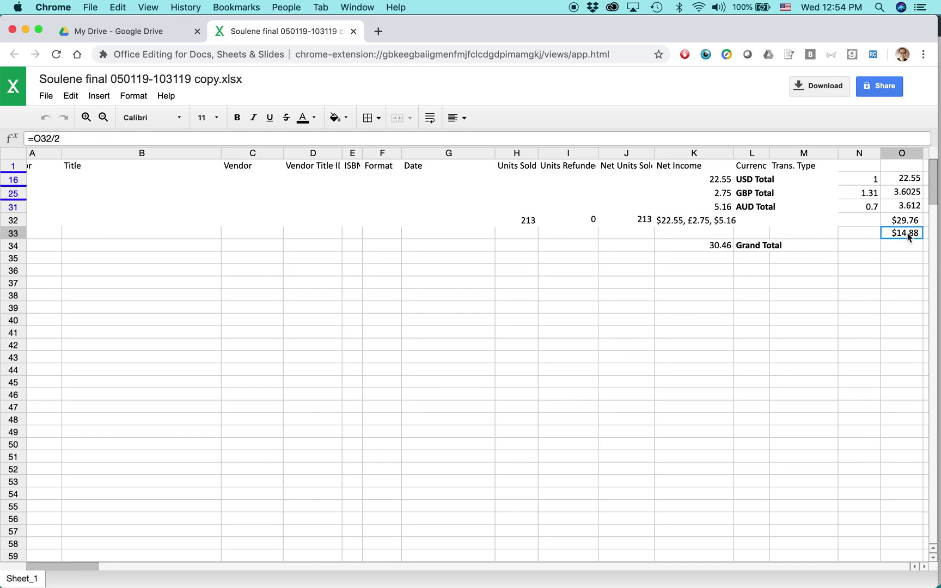
left_click_drag(61, 139, 16, 141)
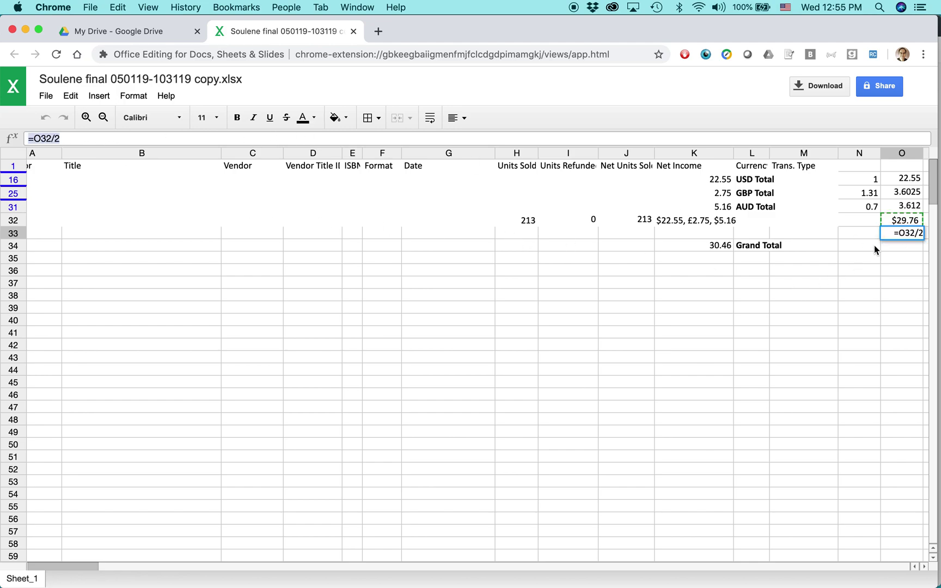
type("=")
left_click(902, 246)
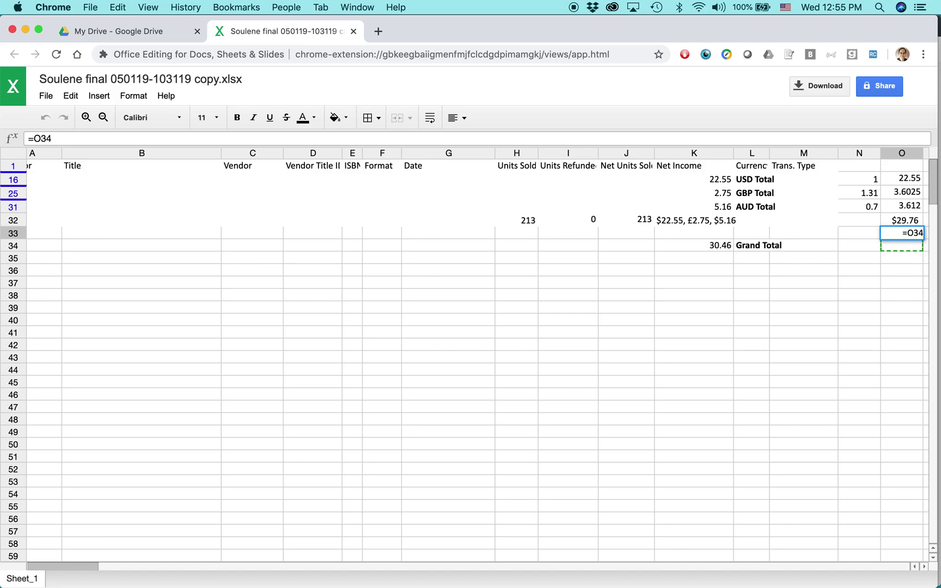
key("Return")
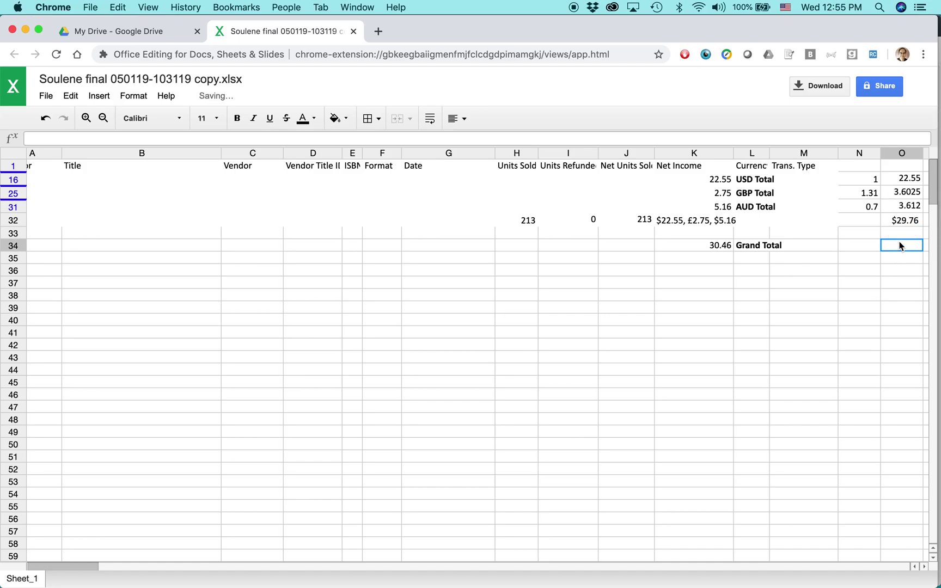
key("super+z")
left_click(899, 247)
left_click(902, 234)
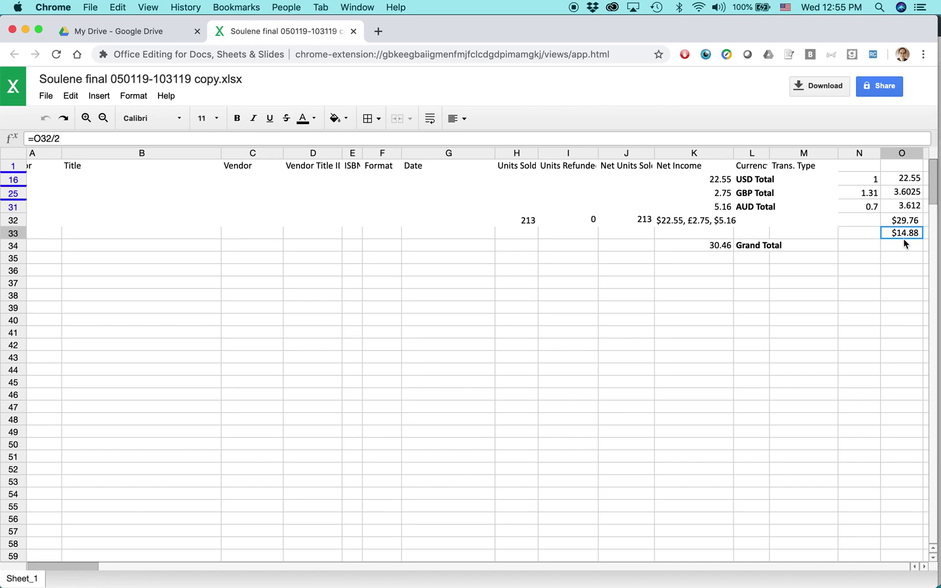
Change the O33 formula from =O32/2 to =O32/3 so it shows $9.92.
left_click(36, 139)
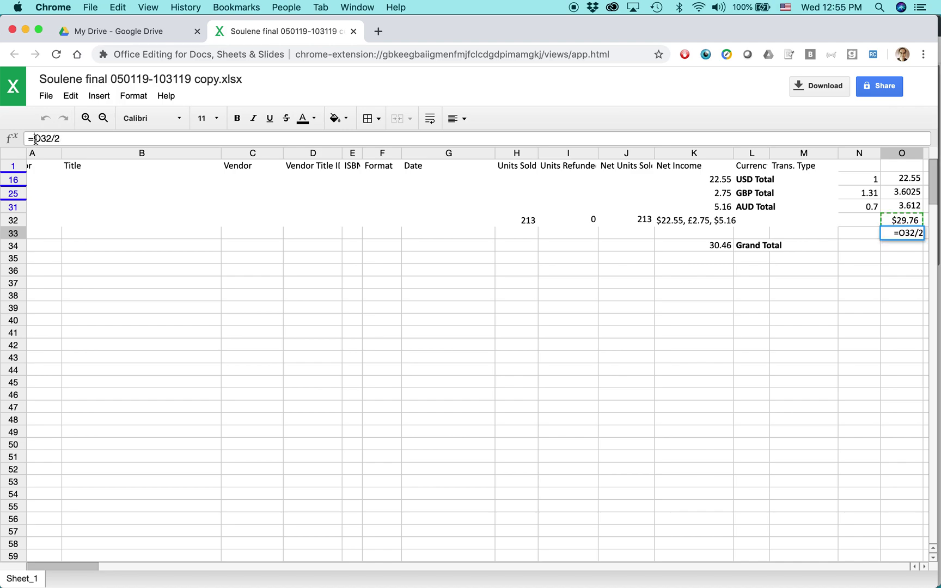
key("Right")
key("Right")
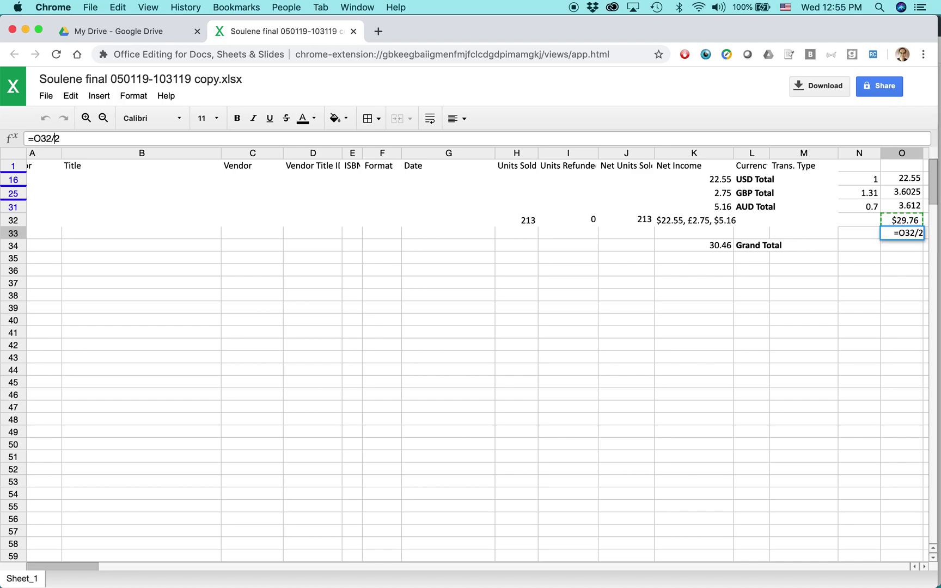
key("Delete")
type("3")
key("Return")
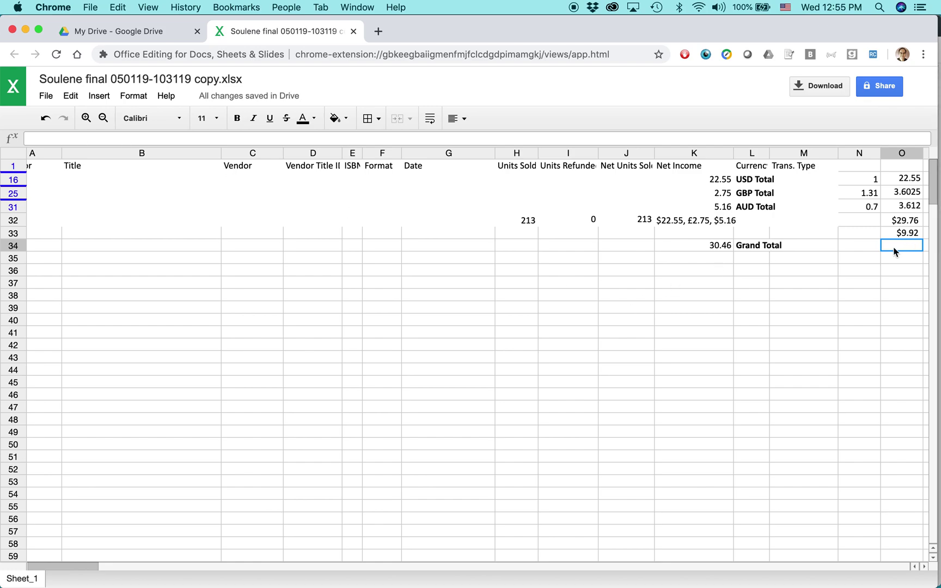
Enter =average(O32,O33) in O34, giving 19.843 beside Grand Total.
type("=")
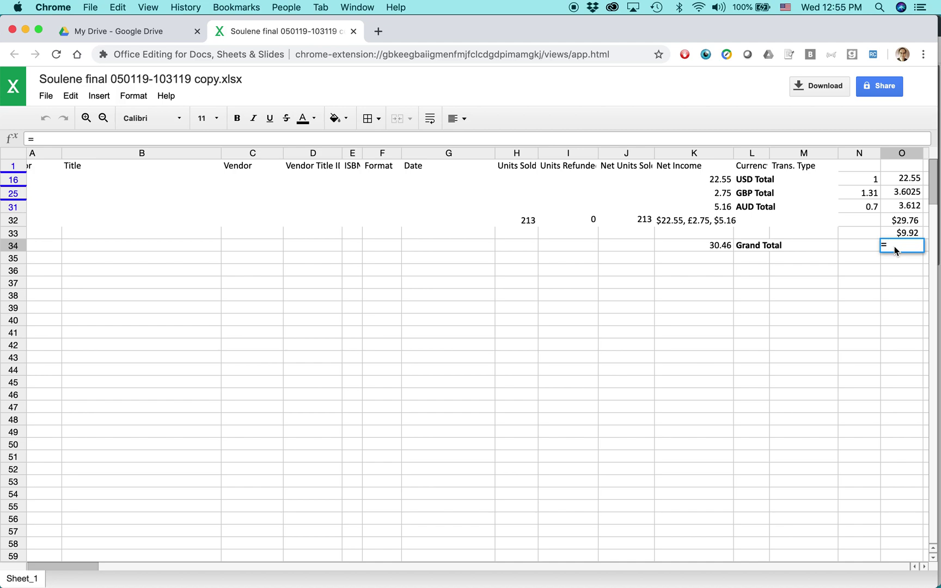
type("average")
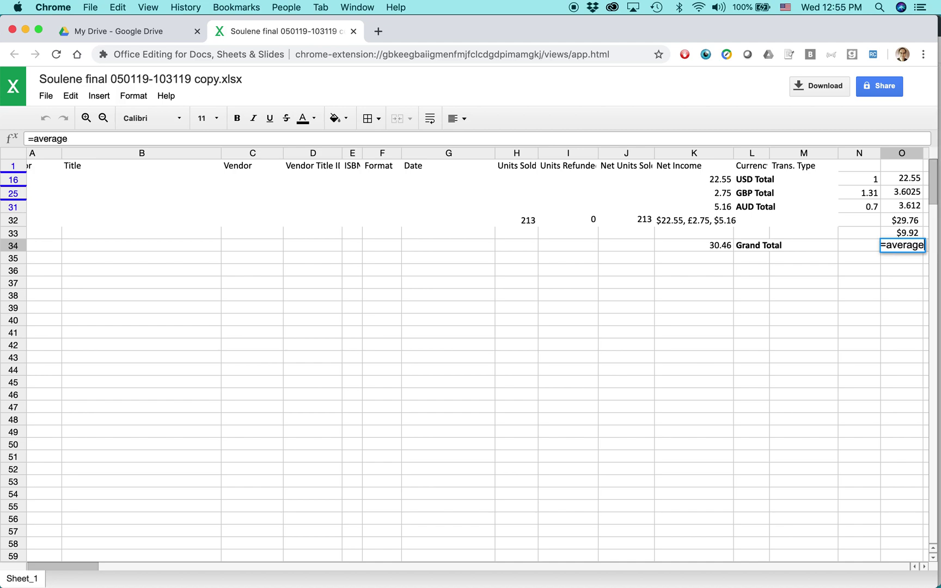
type("(")
type("O32,O")
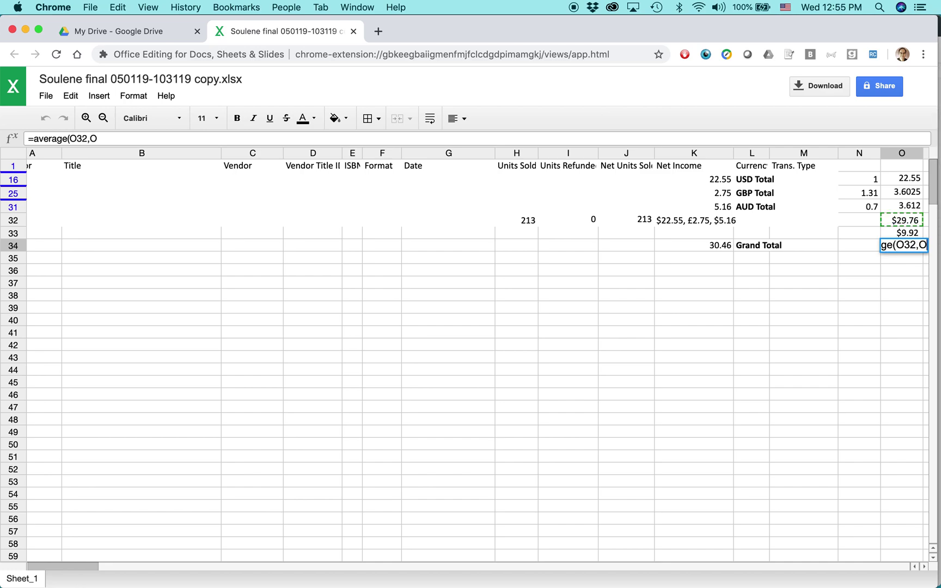
type("33)")
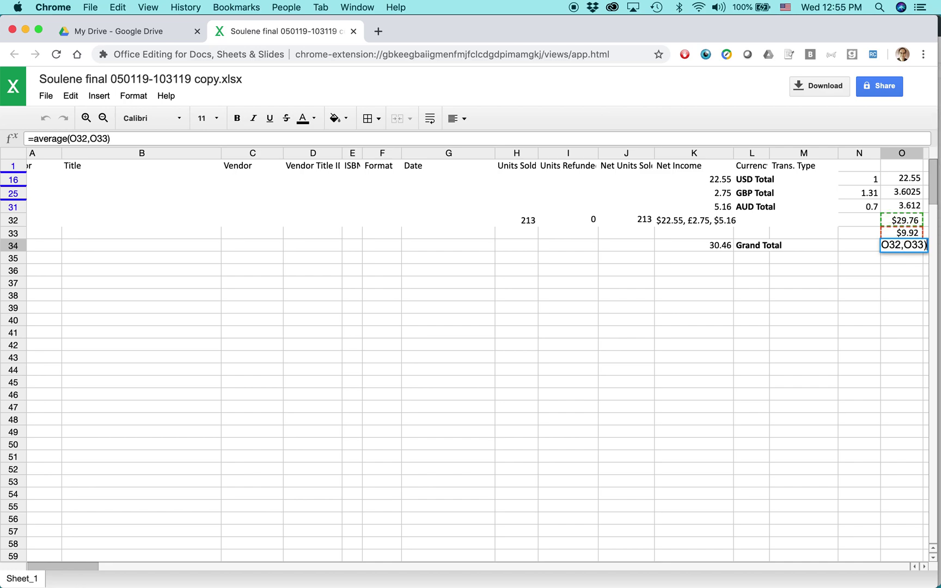
key("Return")
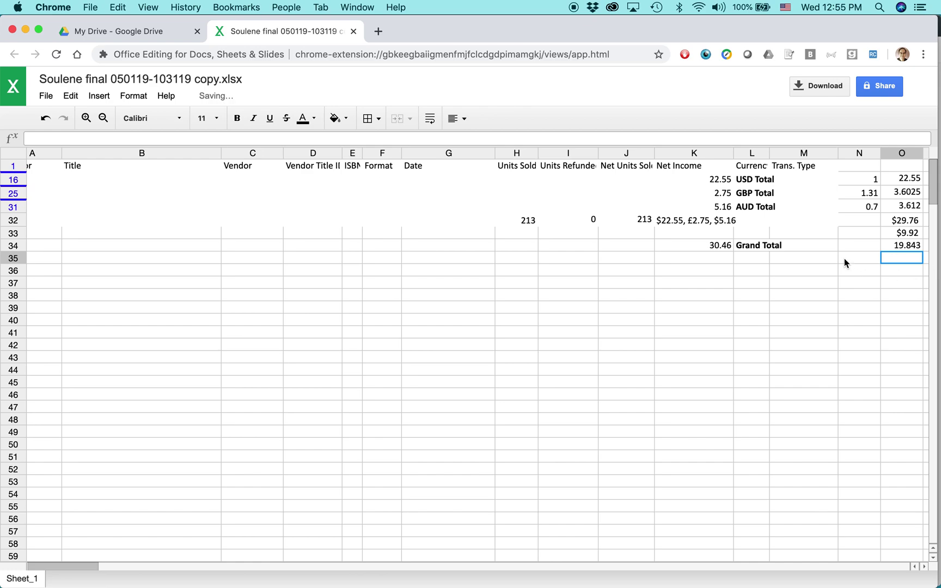
left_click(904, 245)
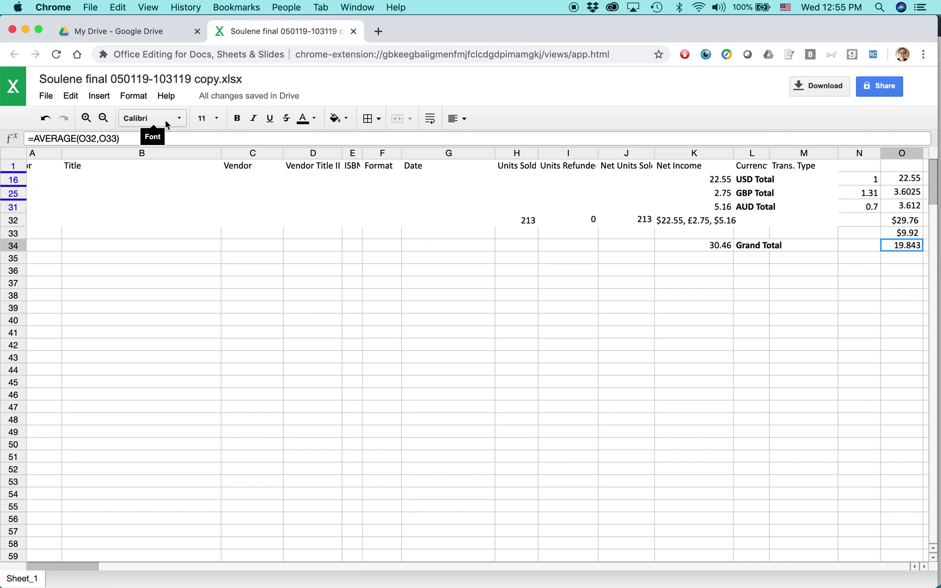
Give O34 a Currency number format with the $ symbol and 2 decimal places.
left_click(139, 96)
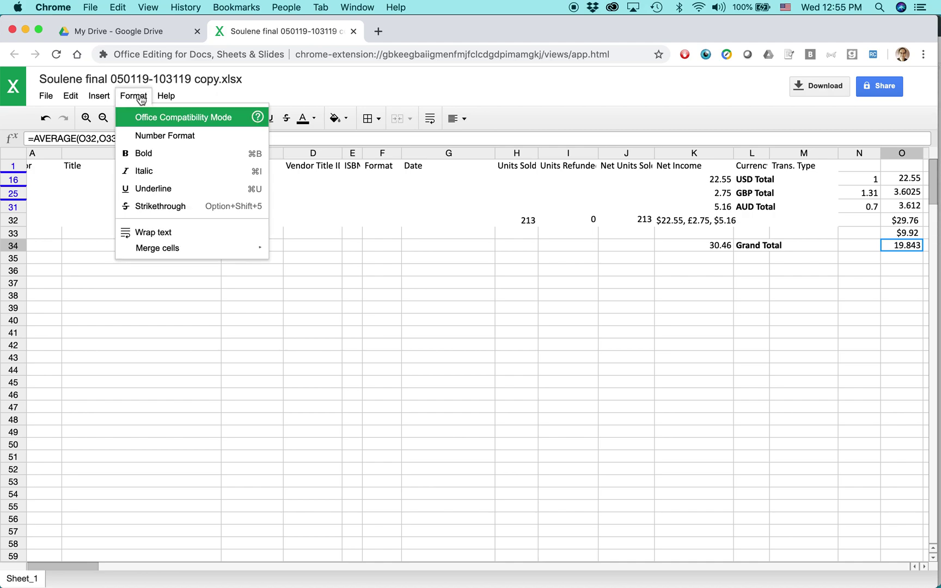
left_click(159, 136)
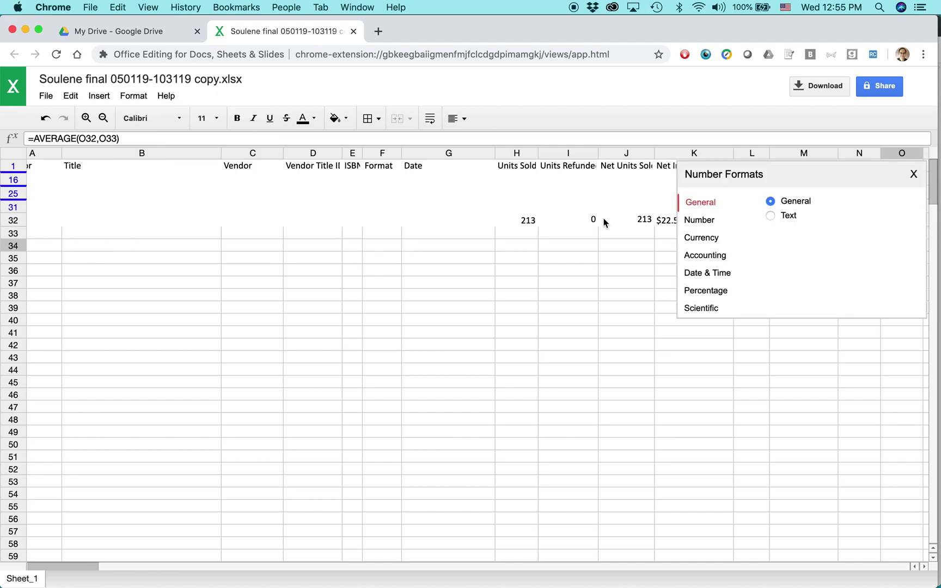
left_click(705, 227)
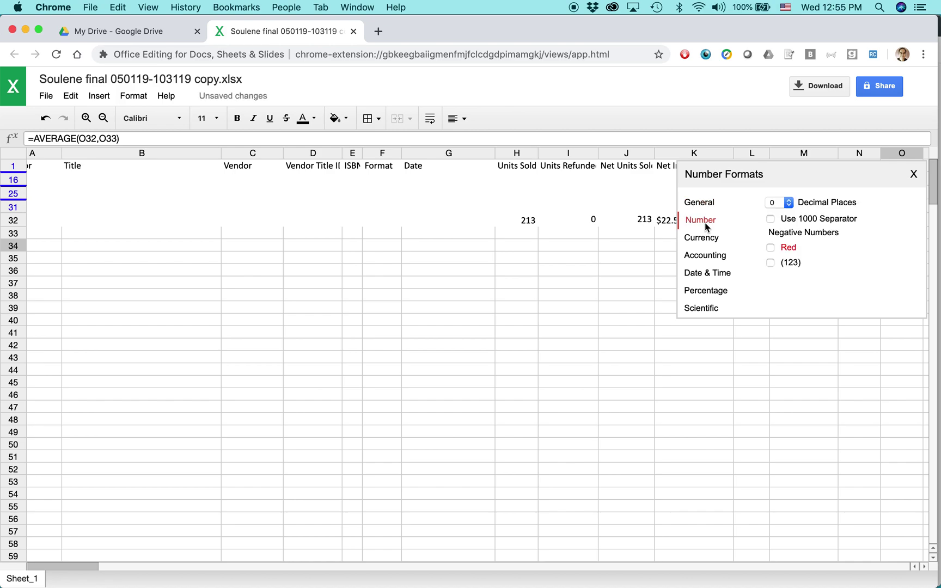
left_click(707, 239)
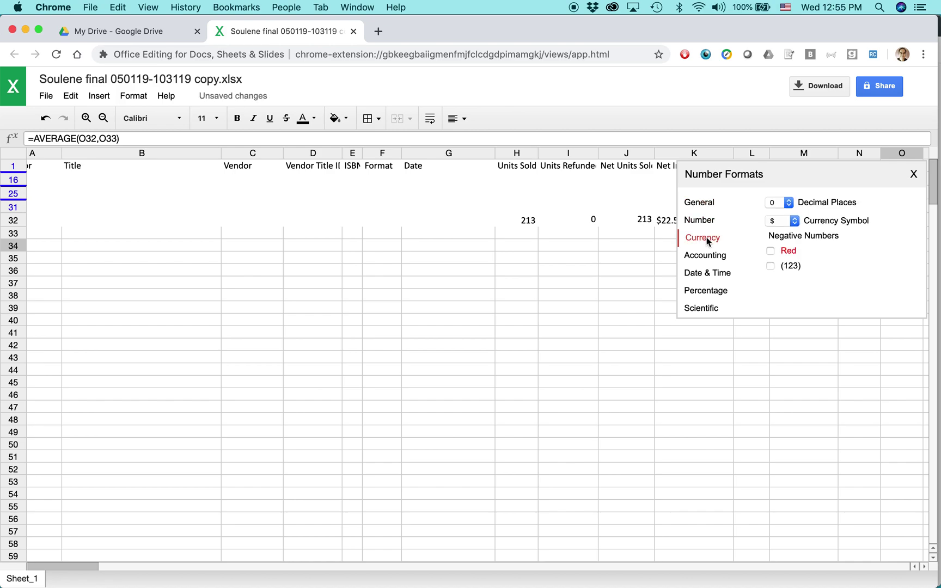
left_click(796, 222)
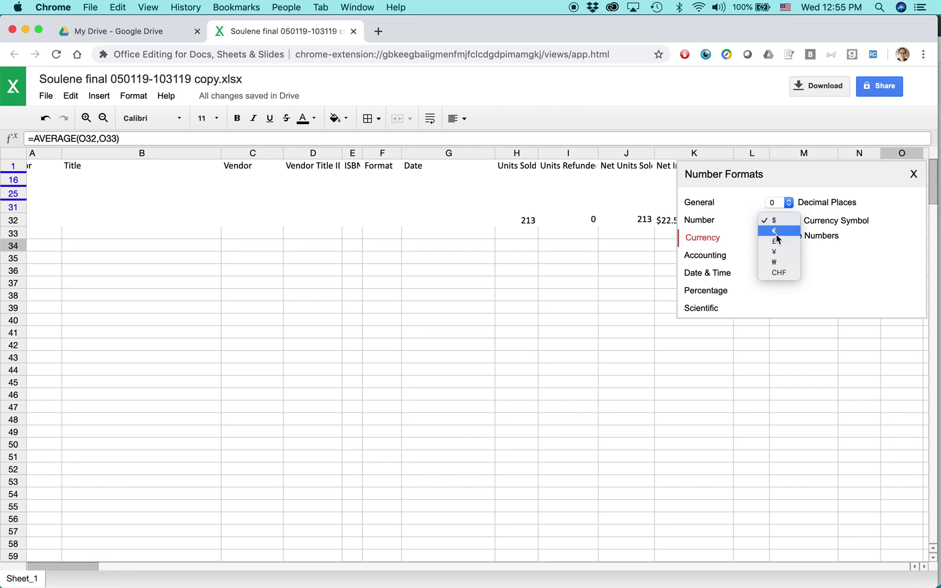
left_click(783, 220)
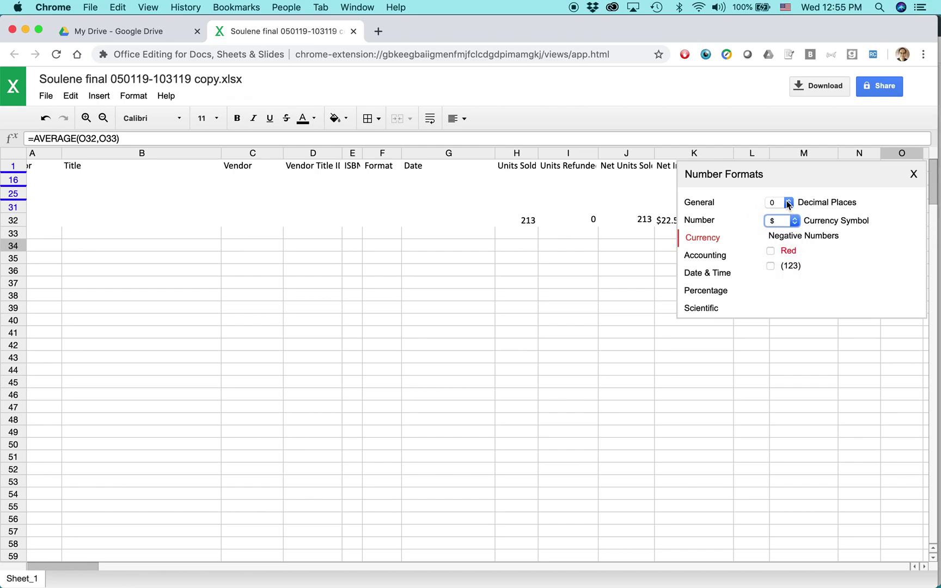
left_click(787, 203)
left_click(779, 222)
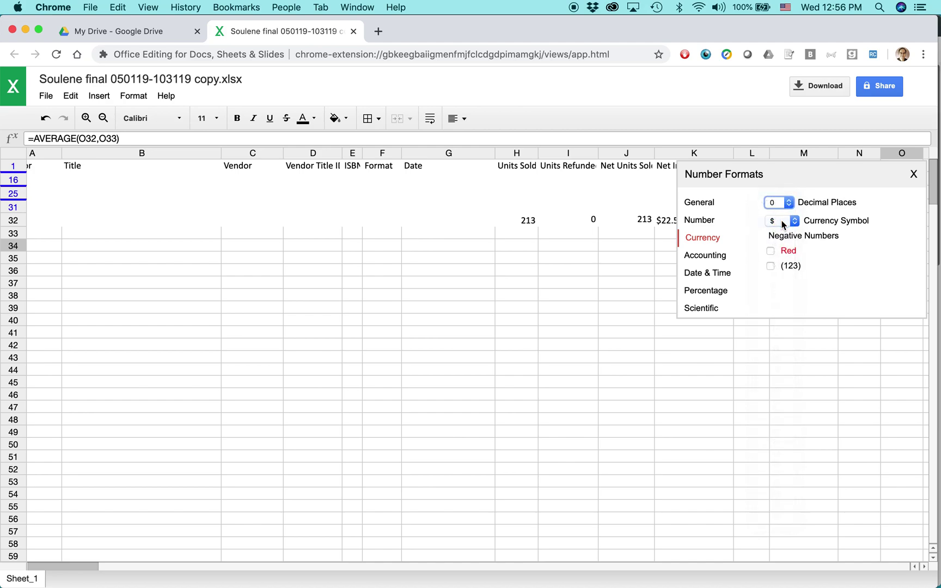
left_click(913, 176)
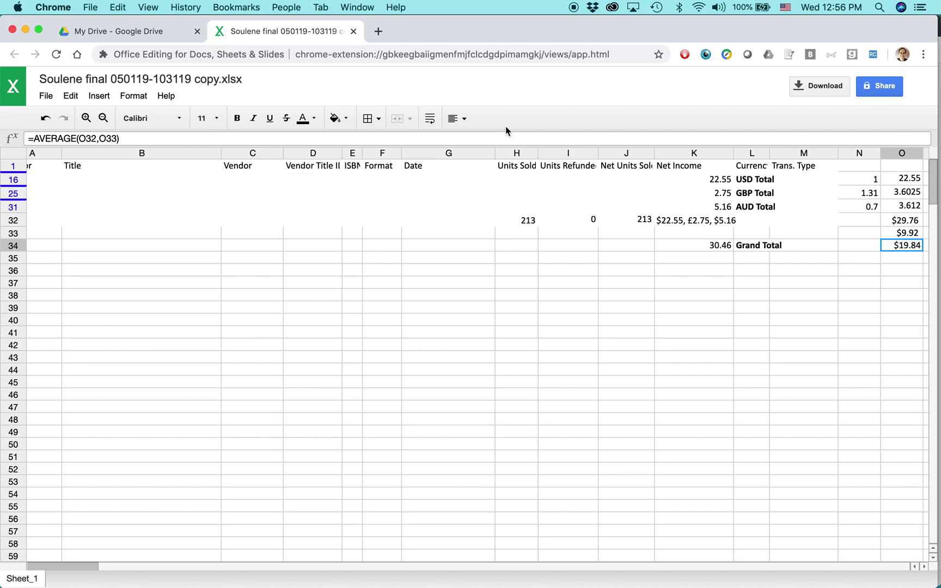
left_click(698, 271)
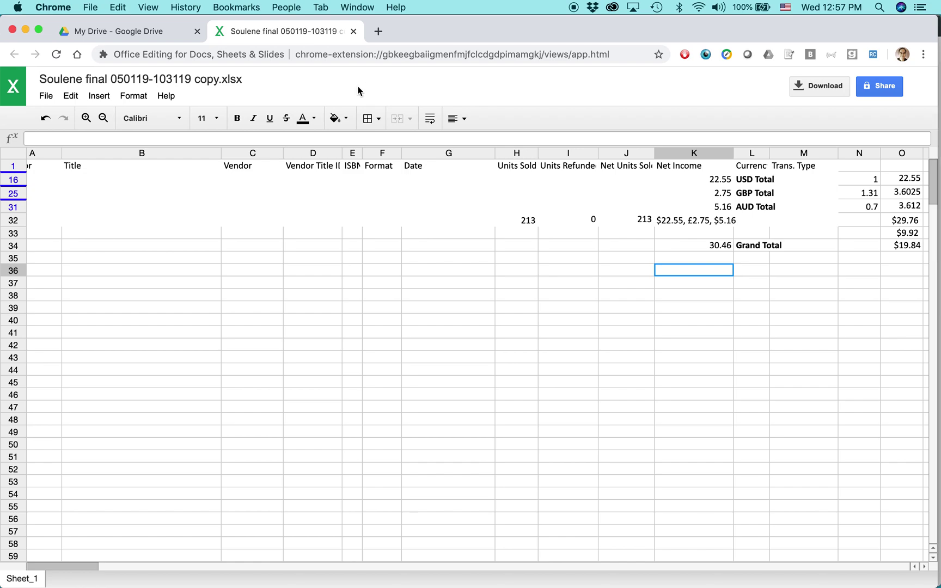
left_click(46, 96)
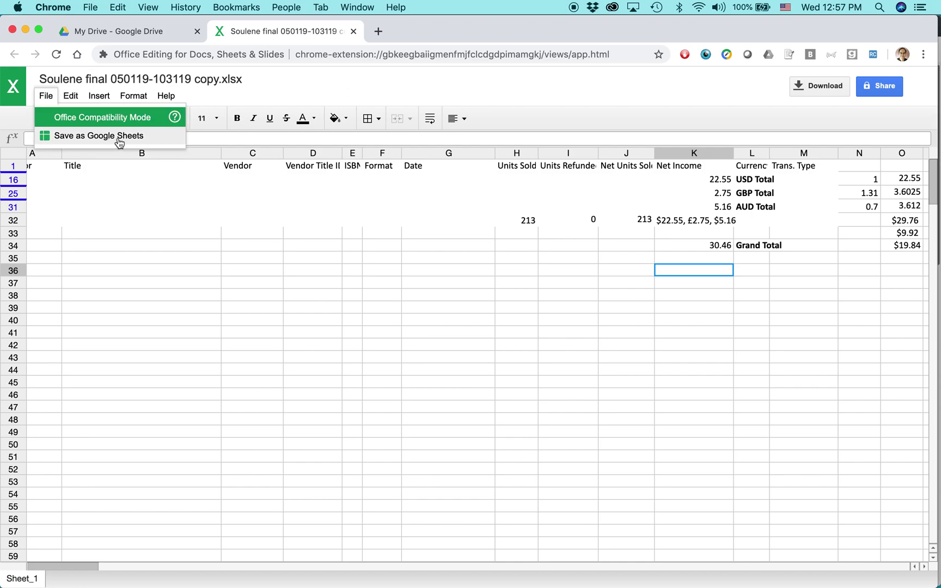
left_click(410, 95)
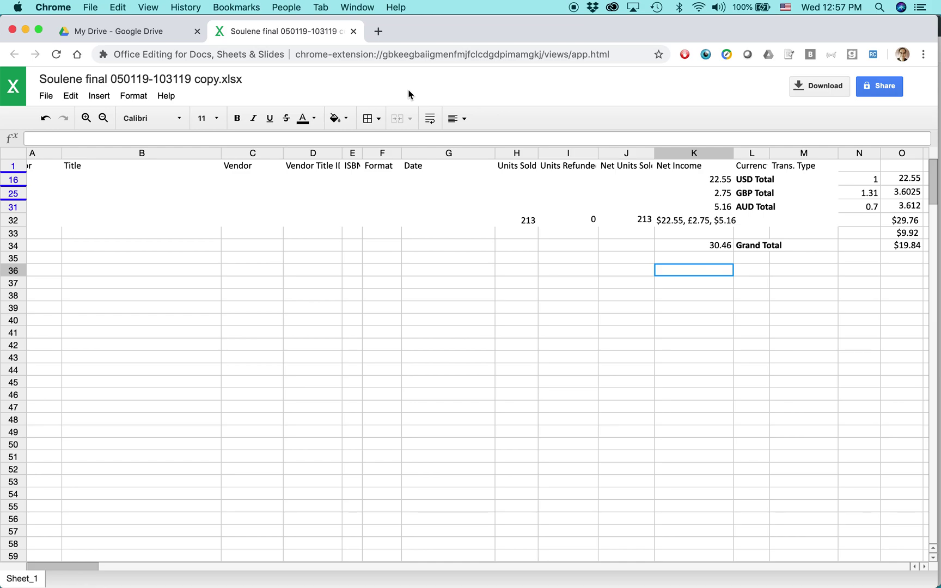
key("super+Tab")
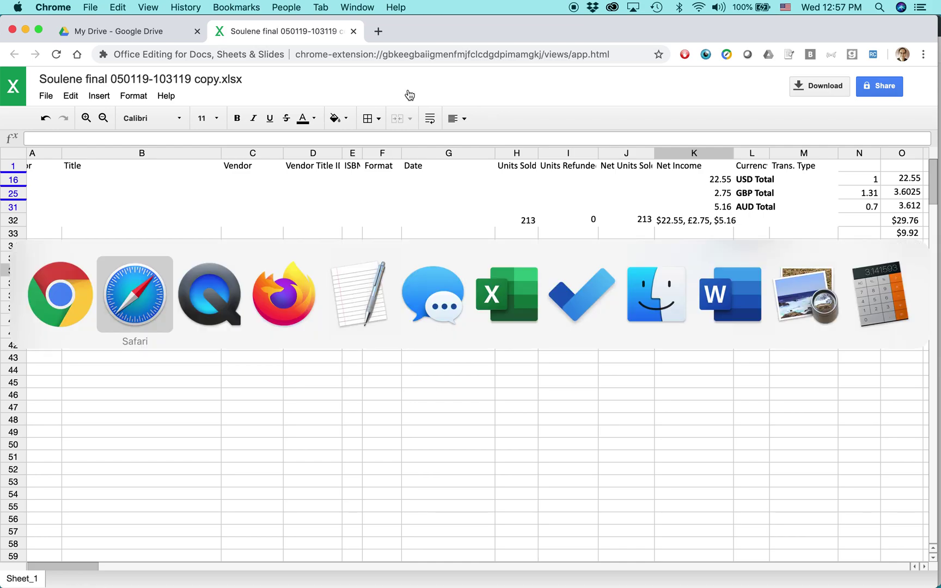
Switch back to Firefox showing the Google Drive & Docs In 30 Minutes page.
key("super+Tab")
key("super+Tab")
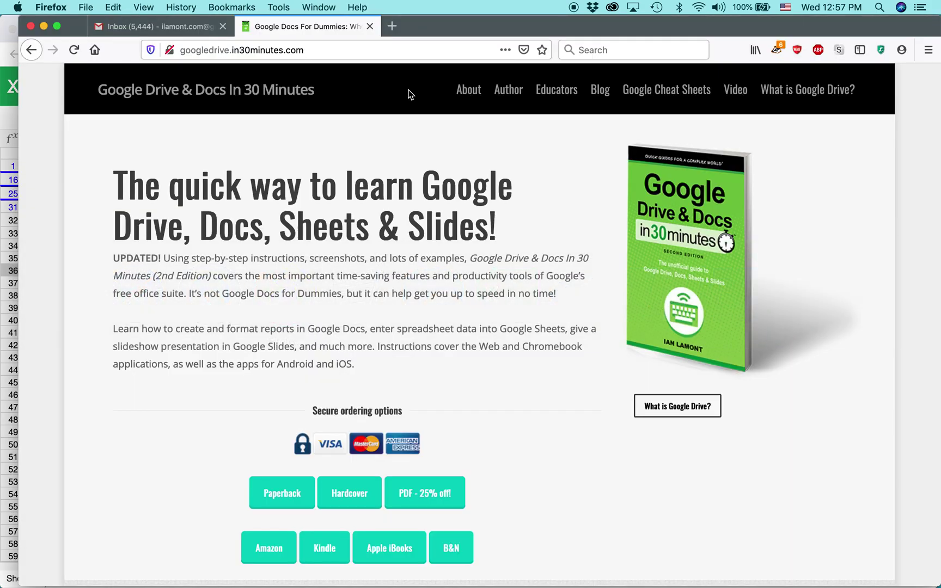